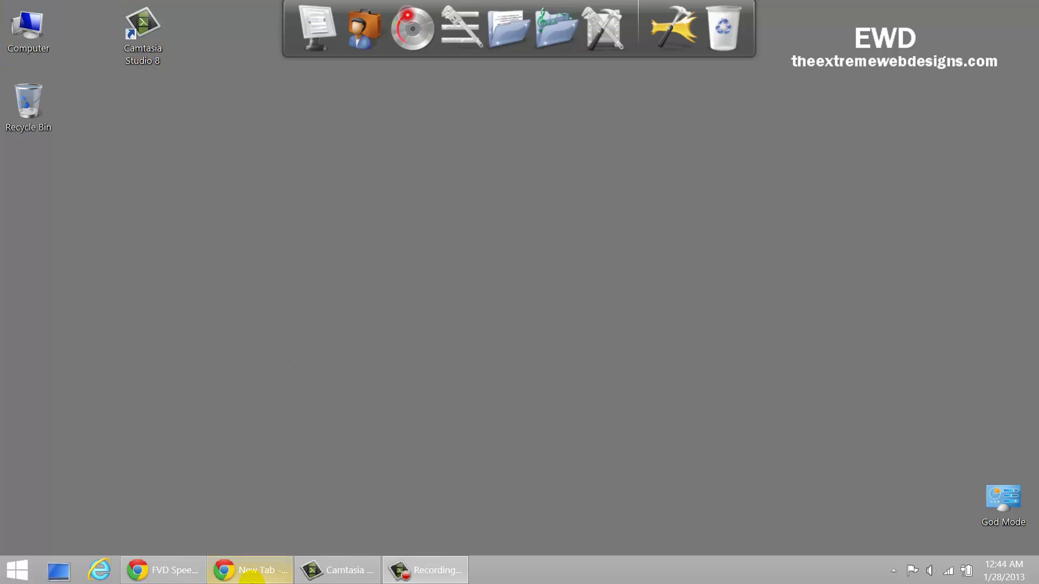
# Bring the incognito browser forward and switch to the AdSense sign-in tab
pyautogui.click(254, 578)
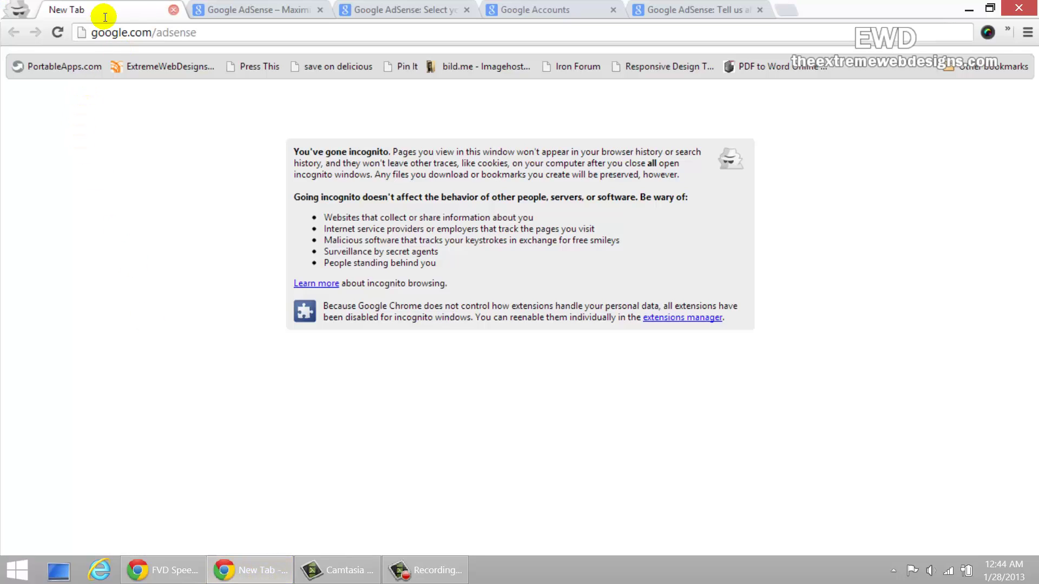
pyautogui.click(162, 29)
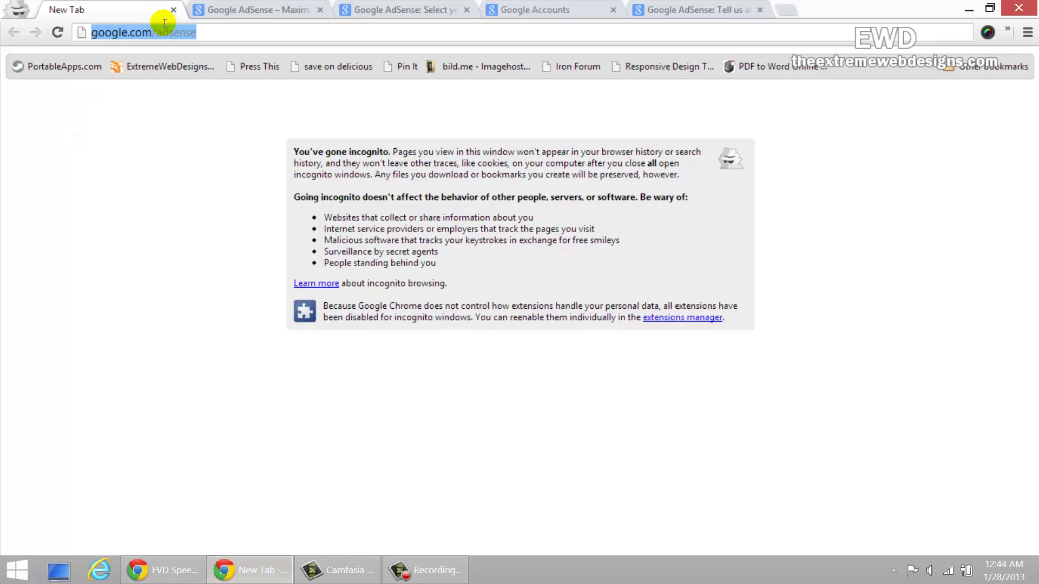
pyautogui.press('End')
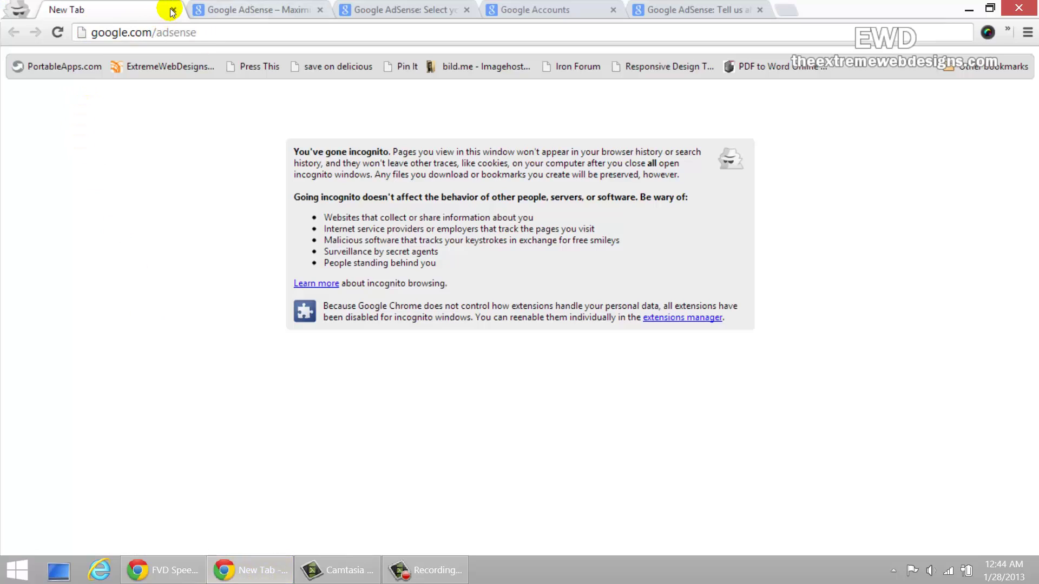
pyautogui.click(238, 10)
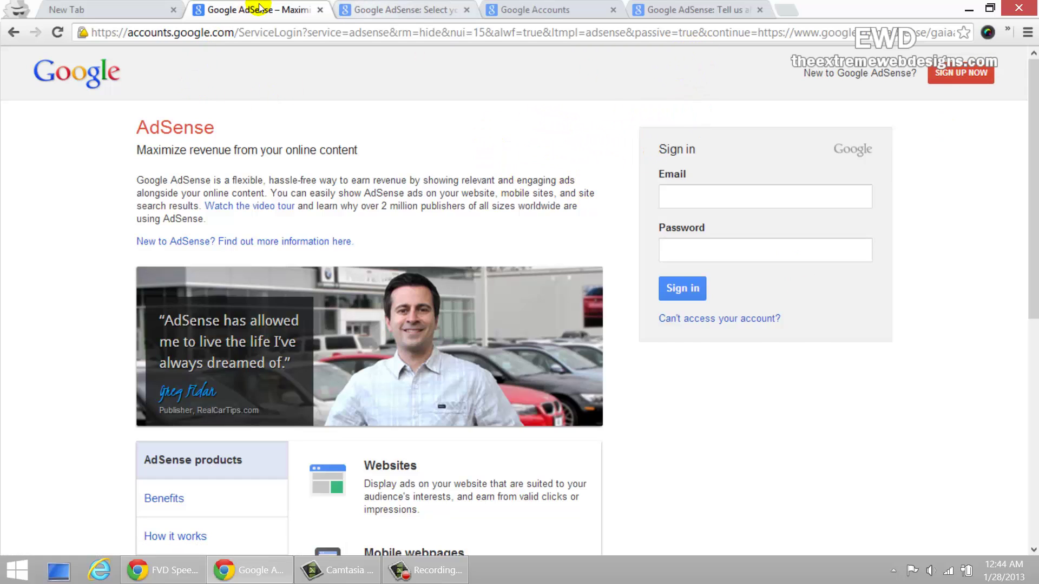
# Switch to the 'Select your Google Account' Step 1 signup tab
pyautogui.click(373, 9)
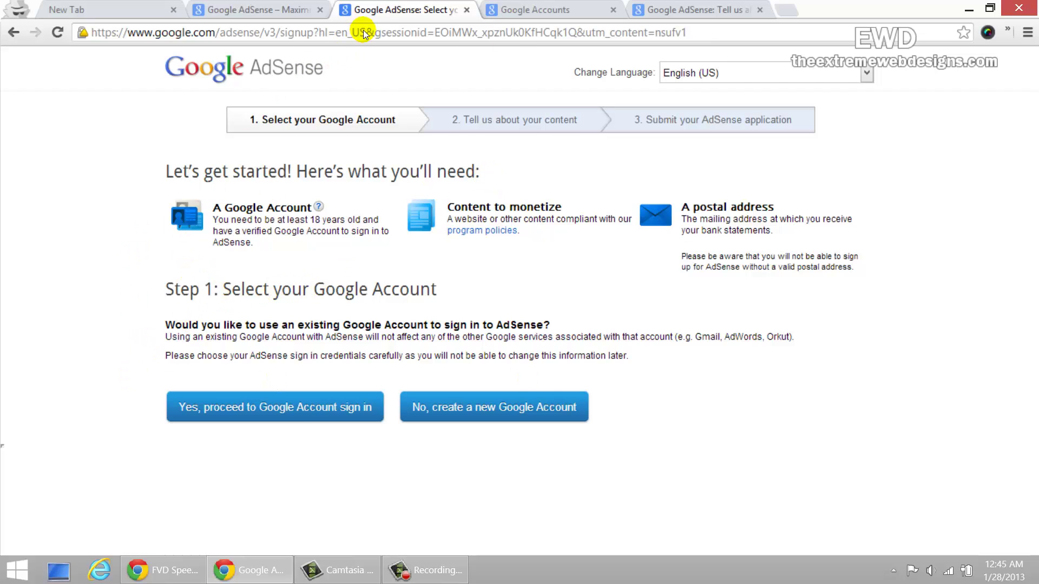
pyautogui.click(511, 10)
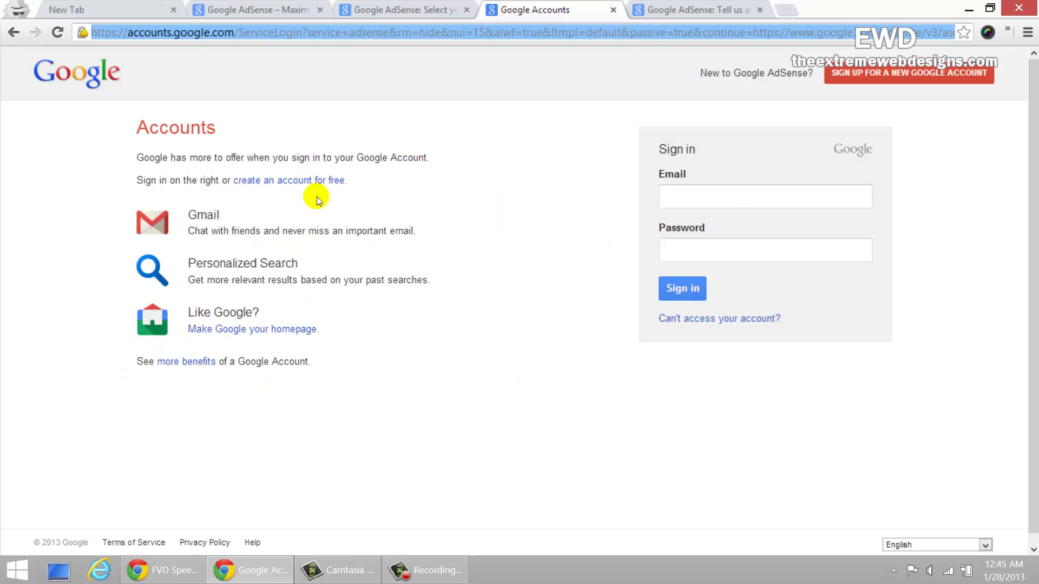
pyautogui.click(322, 207)
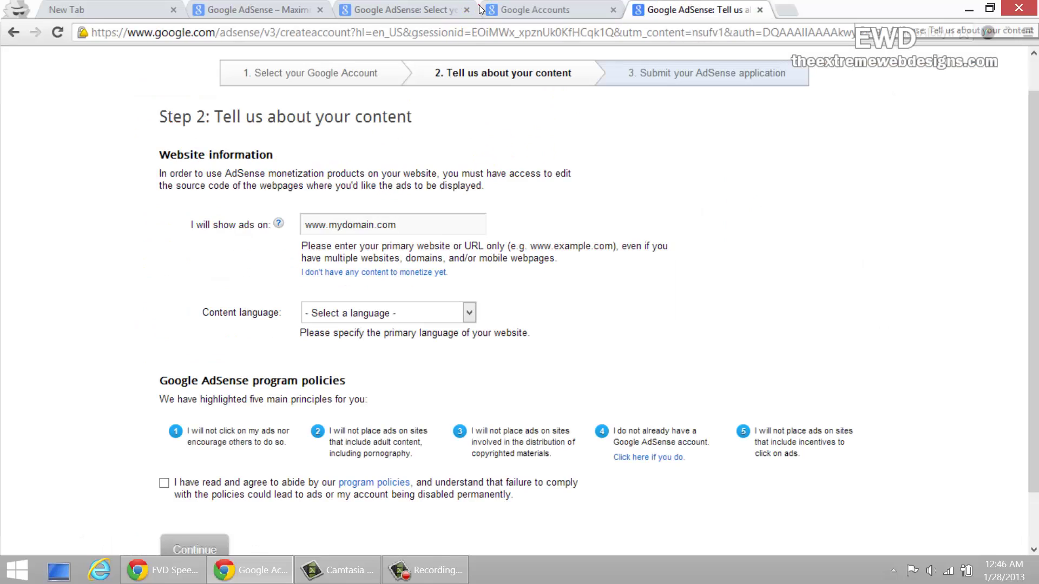
pyautogui.click(670, 11)
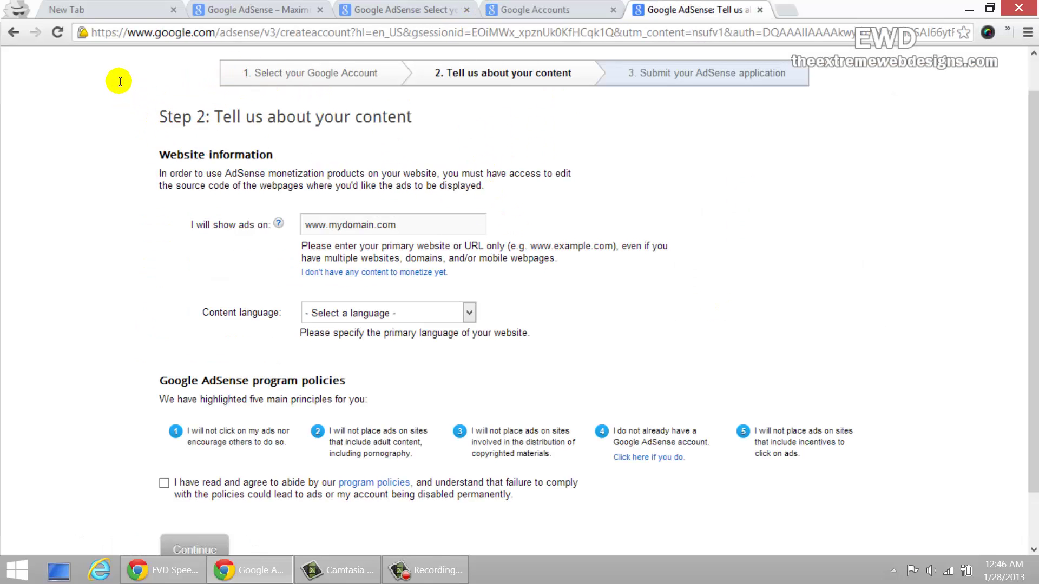
pyautogui.moveTo(158, 112); pyautogui.dragTo(215, 117)
pyautogui.click(357, 10)
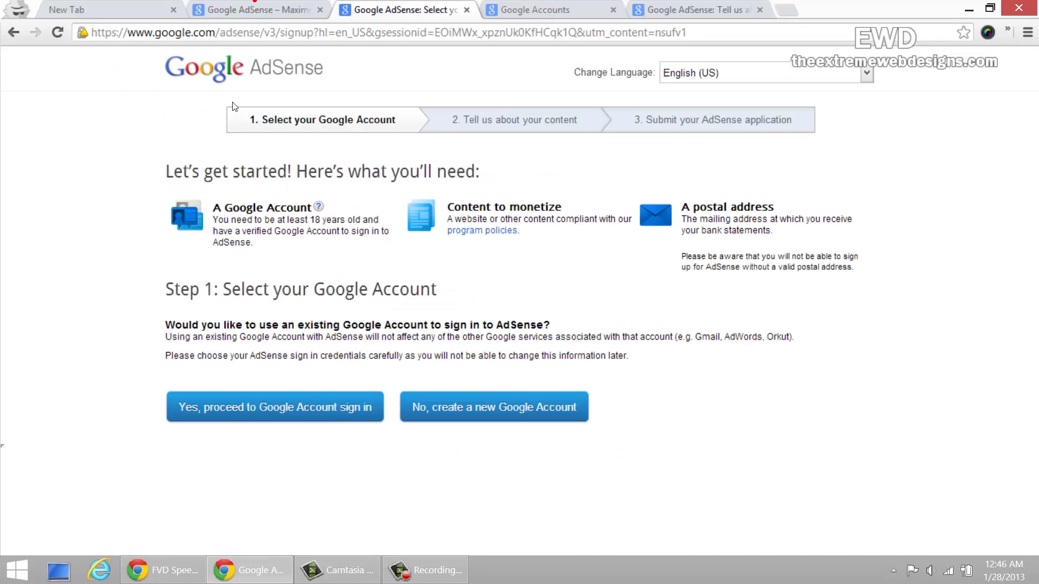
pyautogui.moveTo(164, 289); pyautogui.dragTo(242, 291)
pyautogui.click(489, 8)
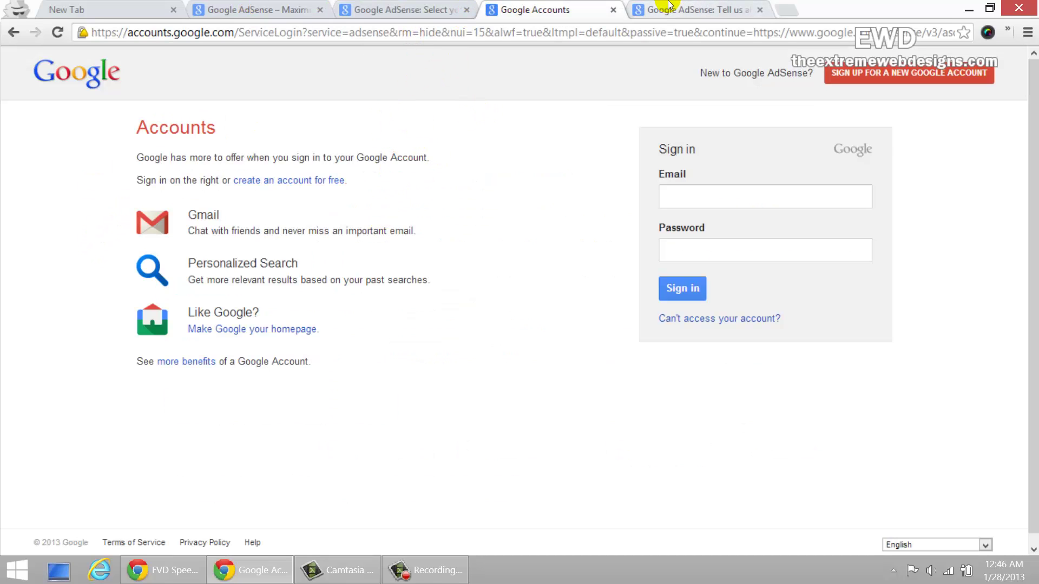
pyautogui.hotkey('ctrl', 'Tab')
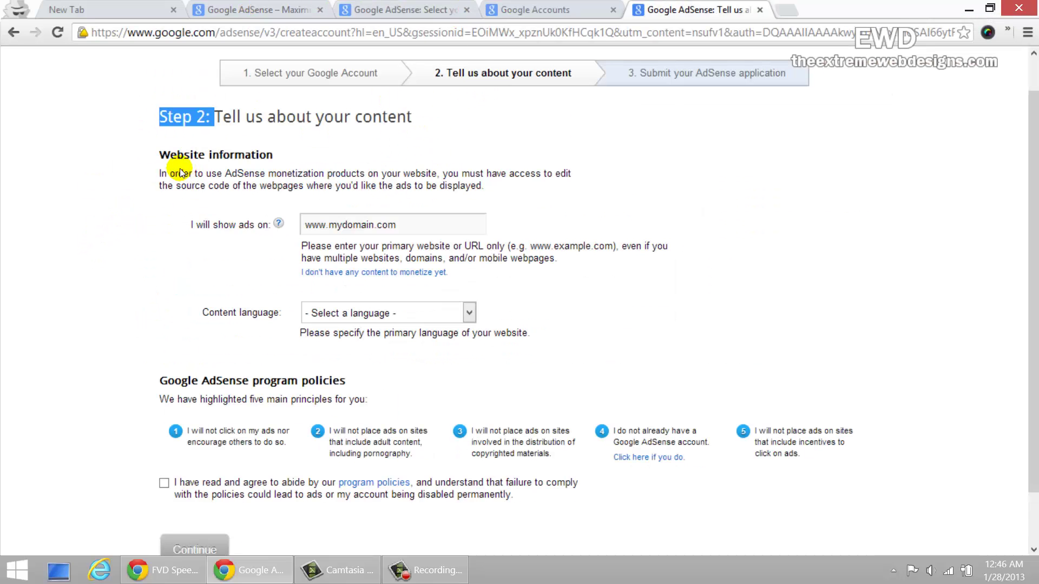
pyautogui.click(117, 156)
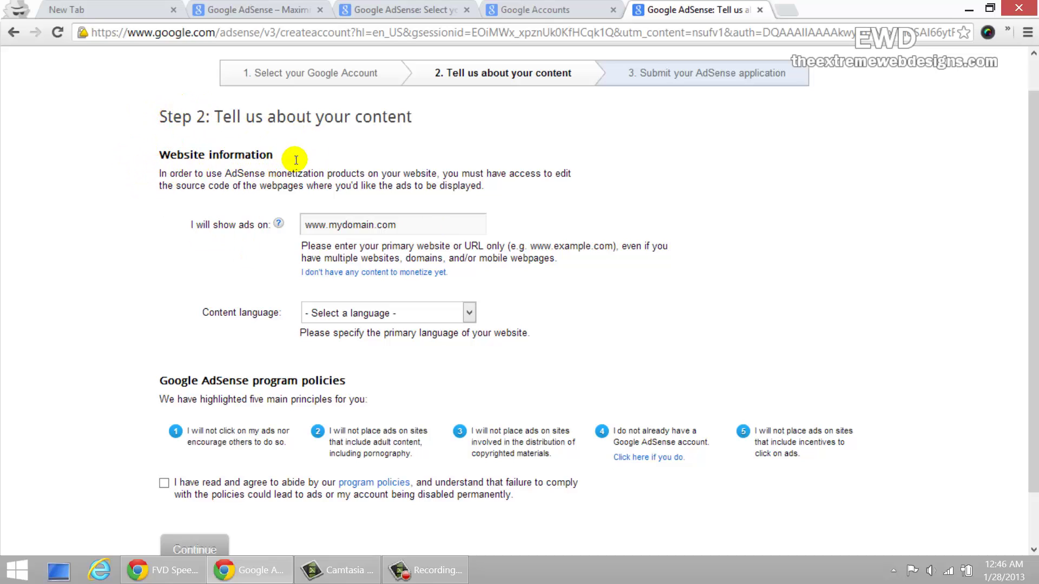
pyautogui.press('Tab')
pyautogui.press('End')
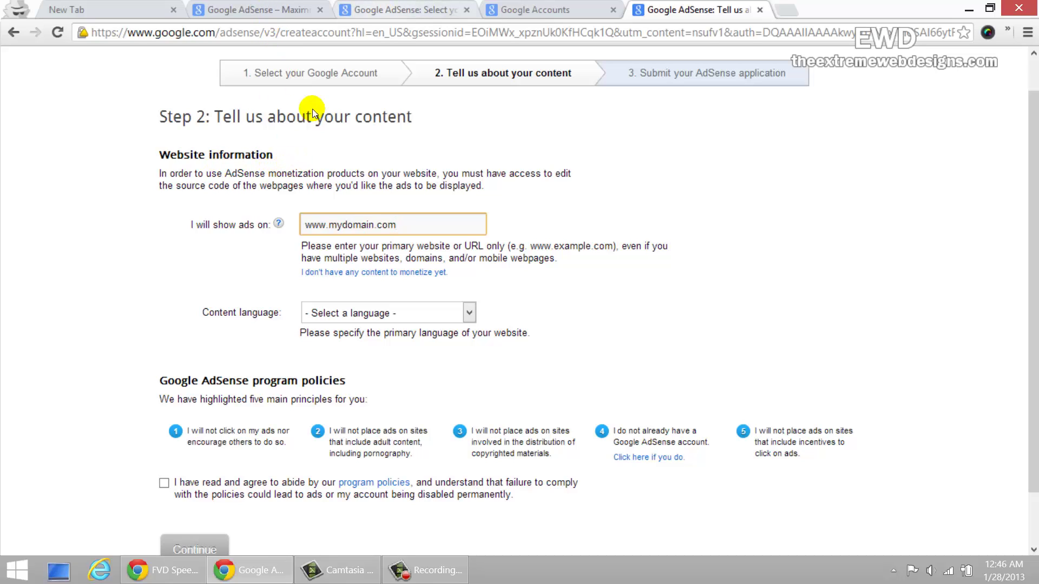
pyautogui.click(406, 10)
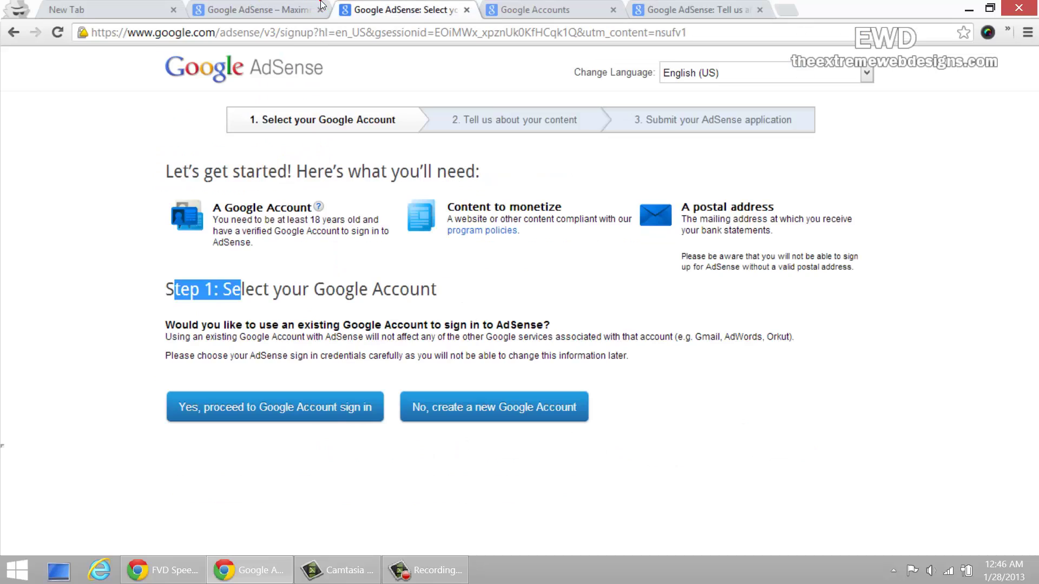
pyautogui.moveTo(634, 233); pyautogui.dragTo(404, 169)
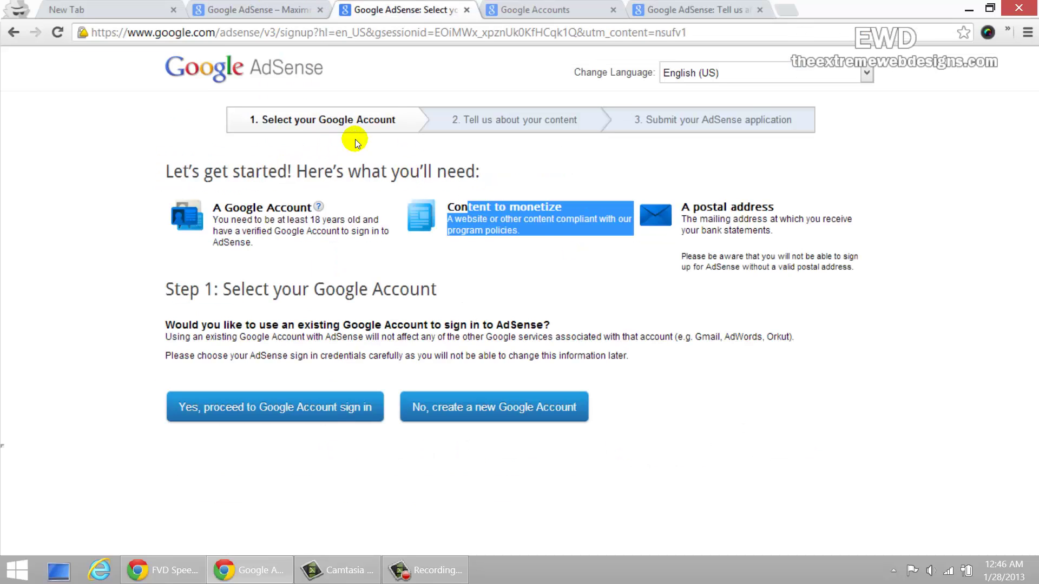
pyautogui.click(397, 176)
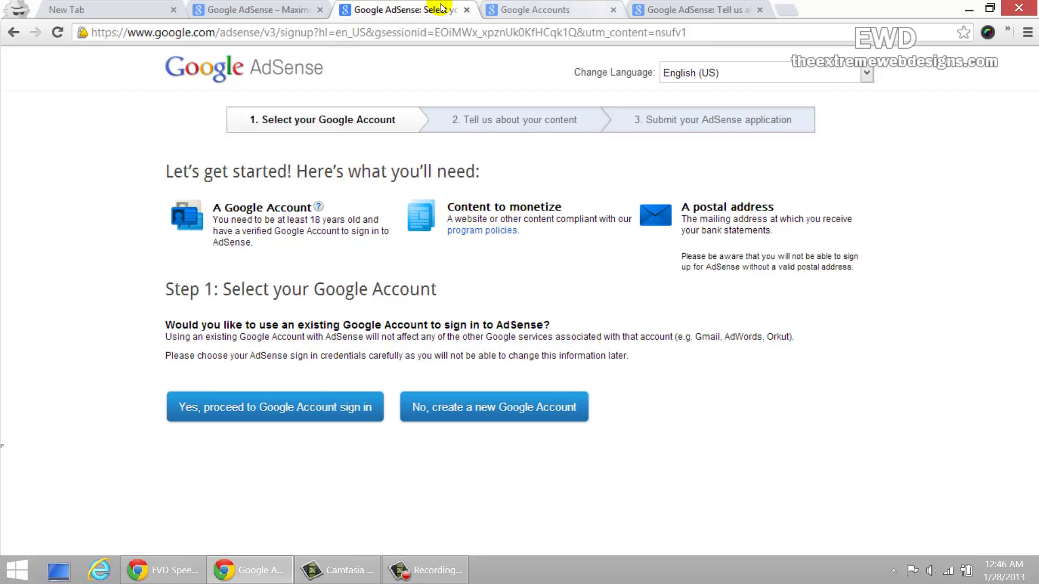
pyautogui.click(661, 6)
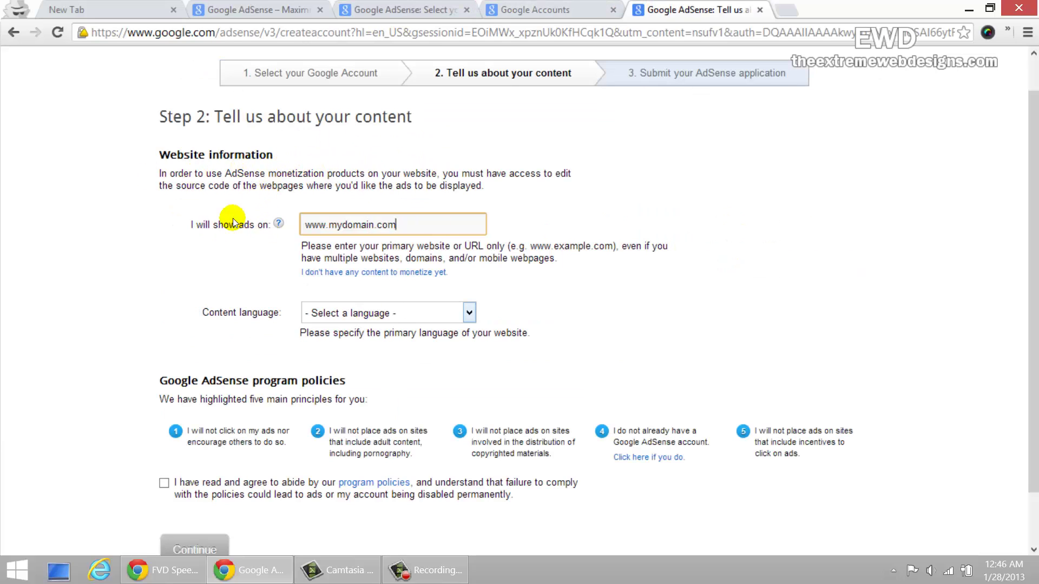
# Choose English - English as the content language
pyautogui.click(369, 313)
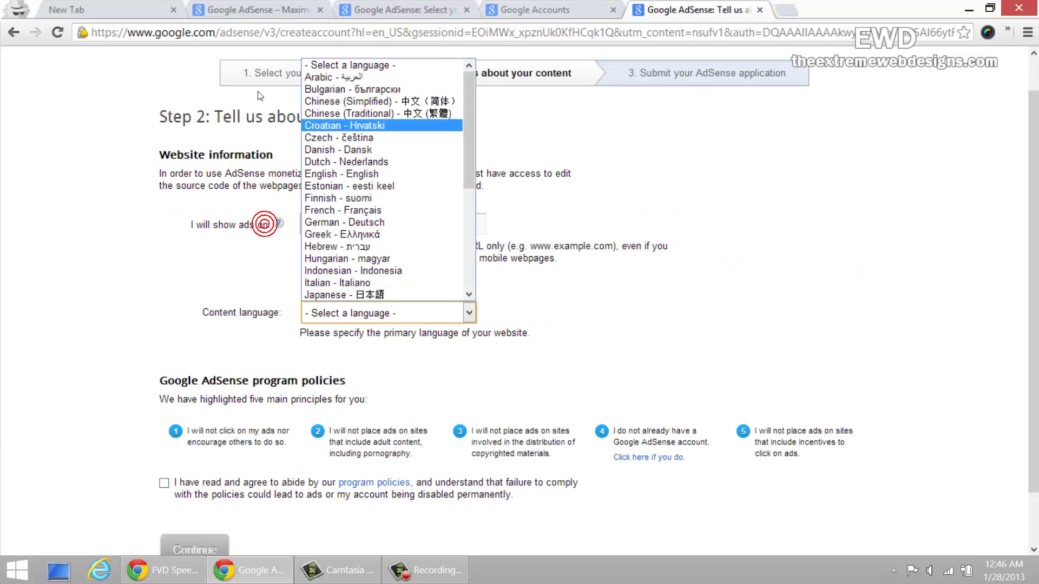
pyautogui.press('Down')
pyautogui.press('Up')
pyautogui.press('Down')
pyautogui.press('Down')
pyautogui.press('Up')
pyautogui.press('Up')
pyautogui.press('Up')
pyautogui.press('Return')
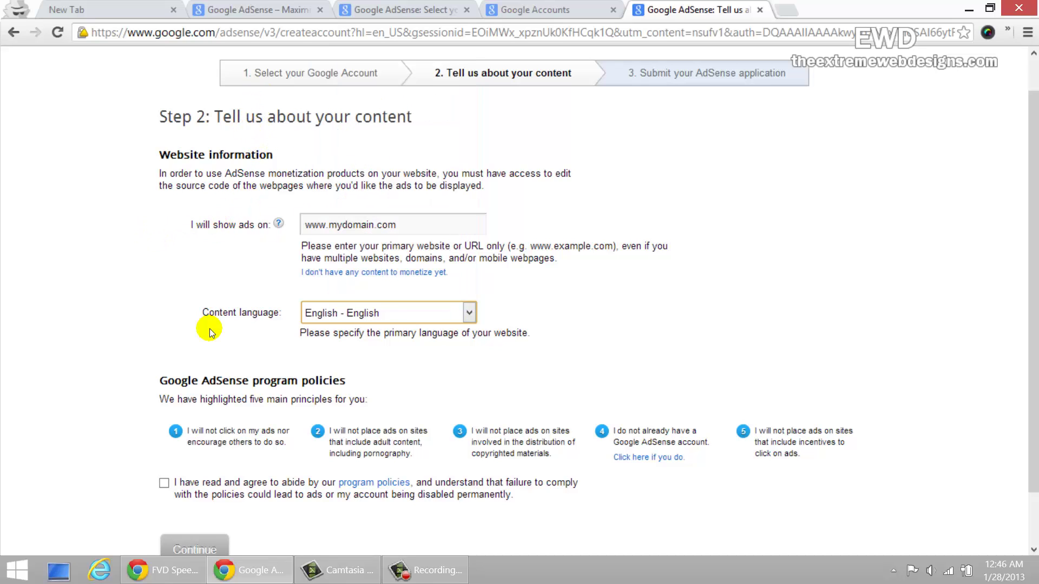
pyautogui.scroll(-1, 209, 329)
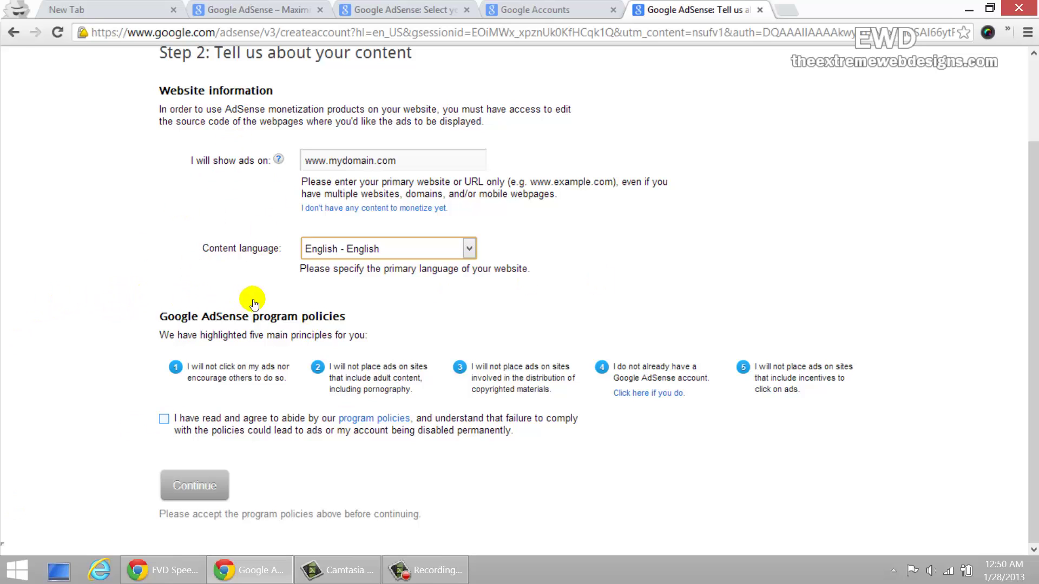
# Agree to the AdSense program policies and continue to the Step 3 contact form
pyautogui.press('Tab')
pyautogui.press('Tab')
pyautogui.press('space')
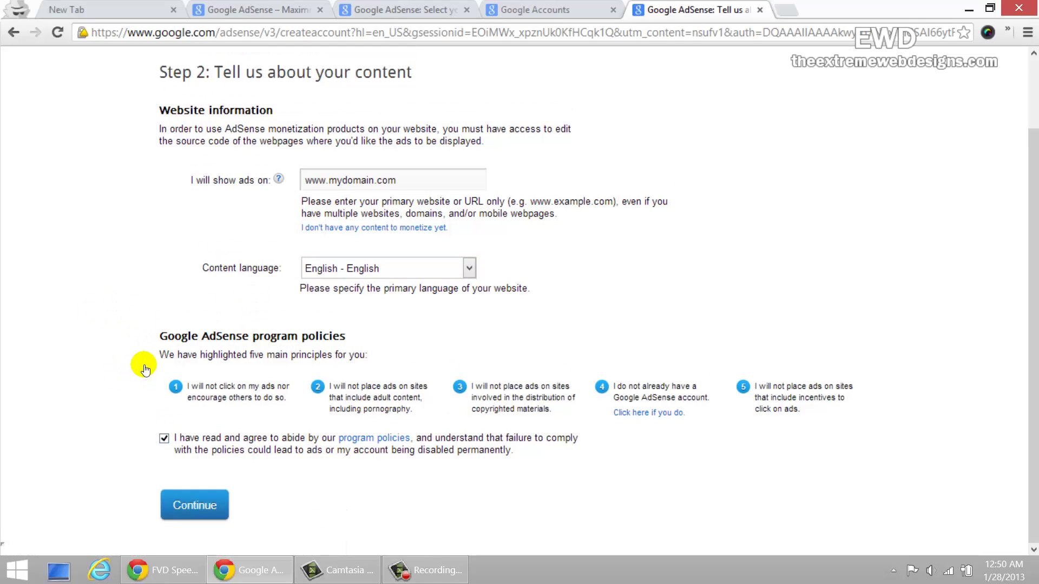
pyautogui.click(199, 508)
pyautogui.scroll(-1, 145, 364)
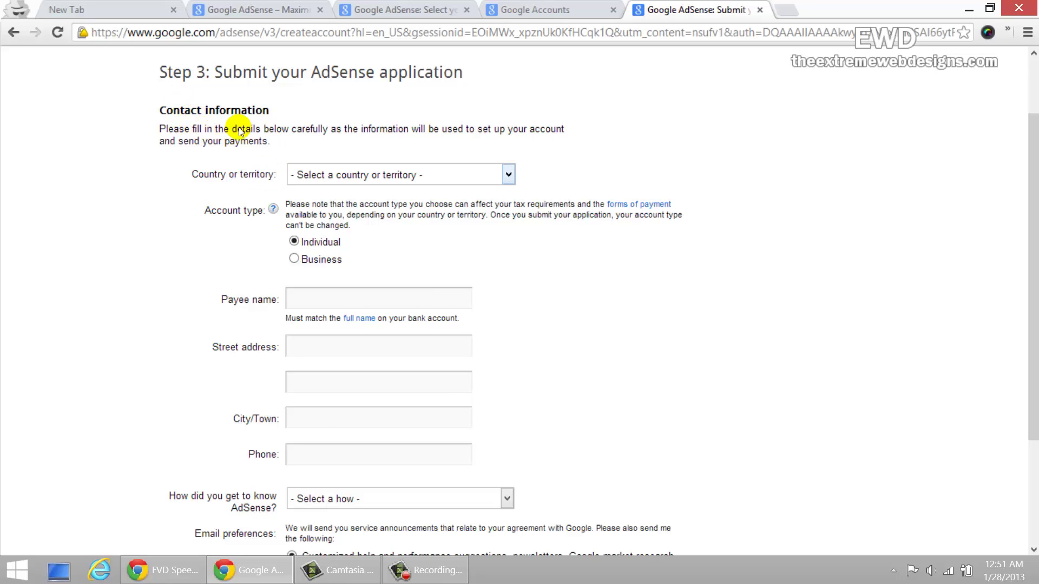
# Set the country to Uganda, then reopen the list and move toward United States
pyautogui.click(332, 177)
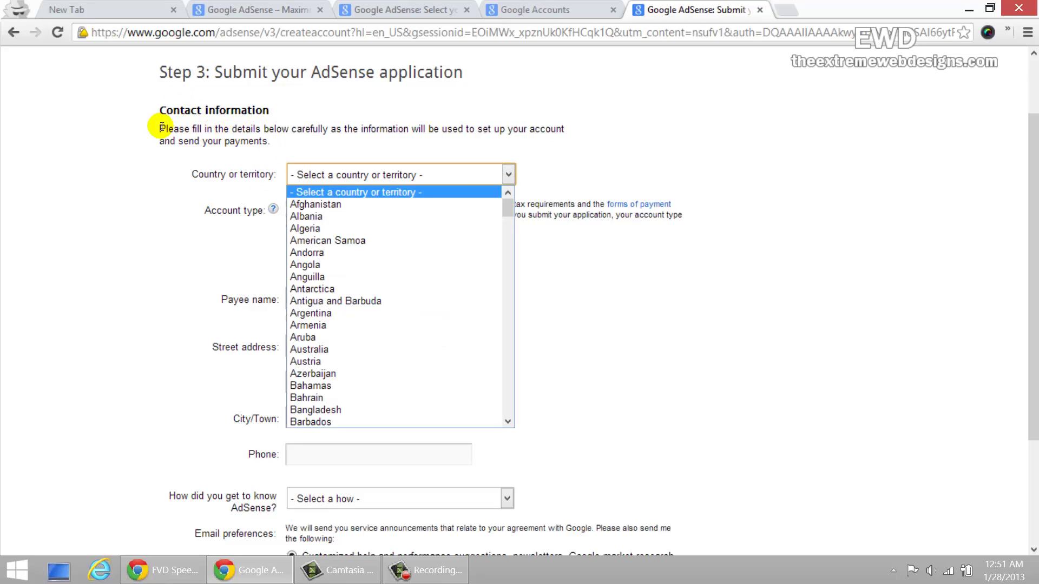
pyautogui.press('u')
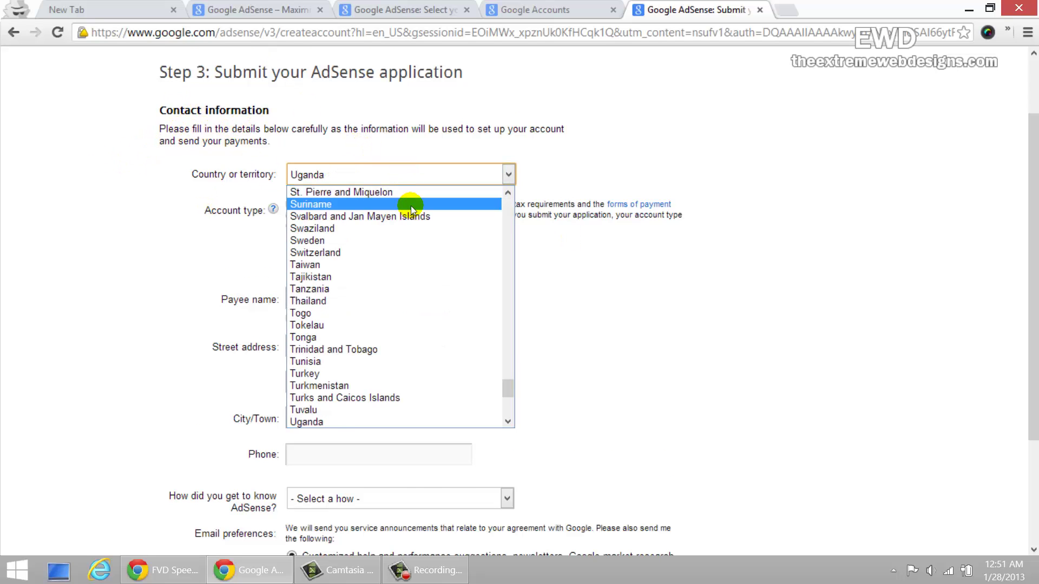
pyautogui.scroll(-3, 411, 206)
pyautogui.scroll(1, 427, 271)
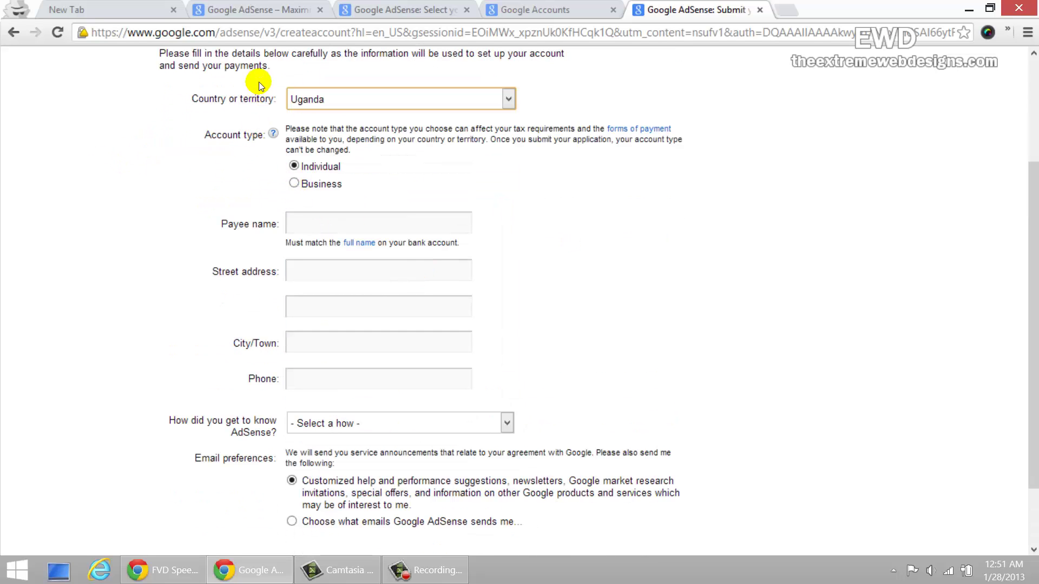
pyautogui.hotkey('alt', 'Down')
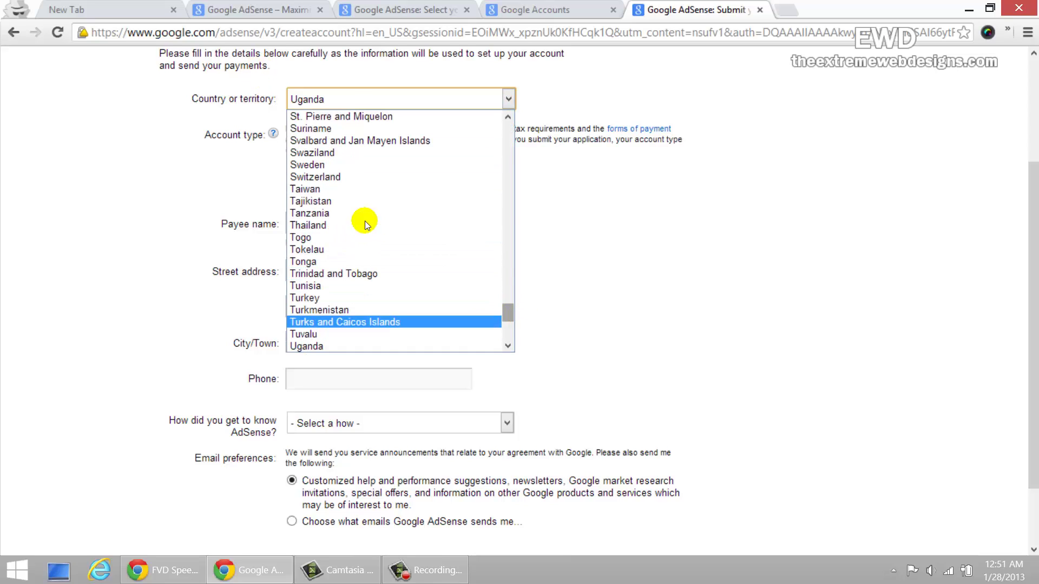
pyautogui.scroll(-2, 364, 221)
pyautogui.press('Down')
pyautogui.press('Down')
pyautogui.press('Down')
pyautogui.press('Down')
pyautogui.press('Down')
pyautogui.press('Down')
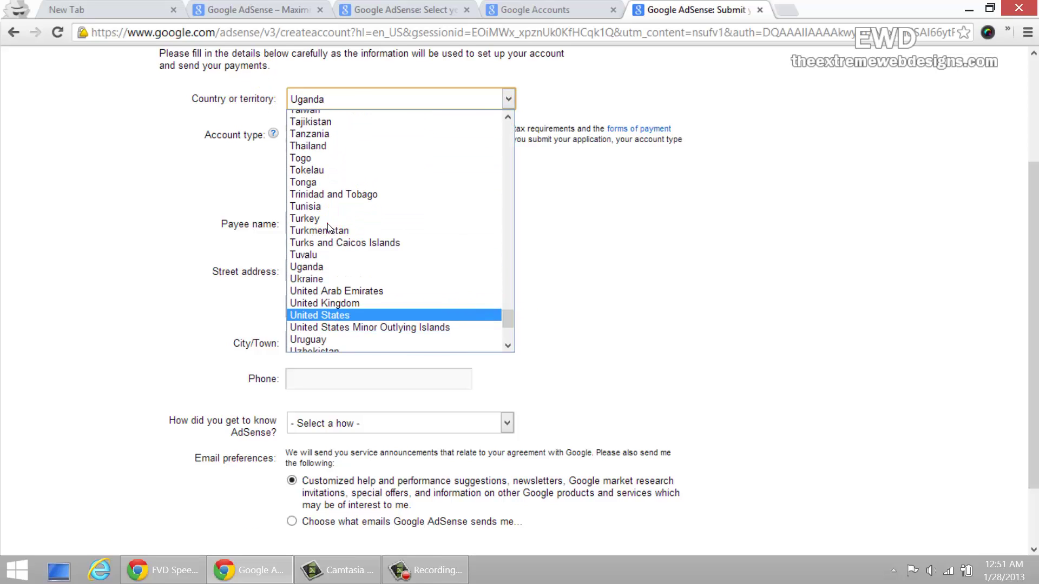
# Select United States as the country or territory
pyautogui.click(329, 223)
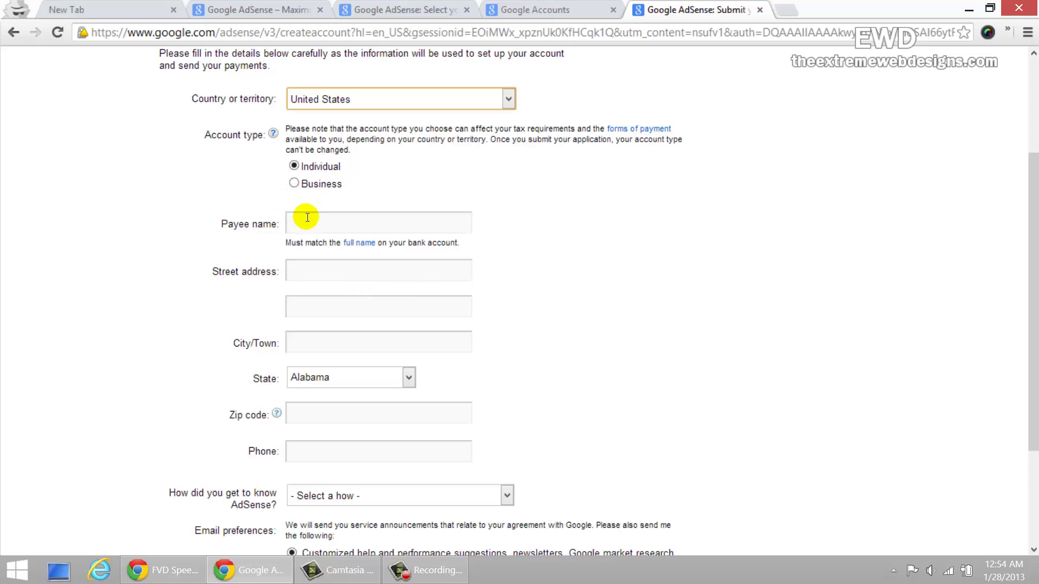
# Reveal the form down to Submit my application, leaving 'How did you get to know AdSense?' unanswered
pyautogui.scroll(-1, 257, 269)
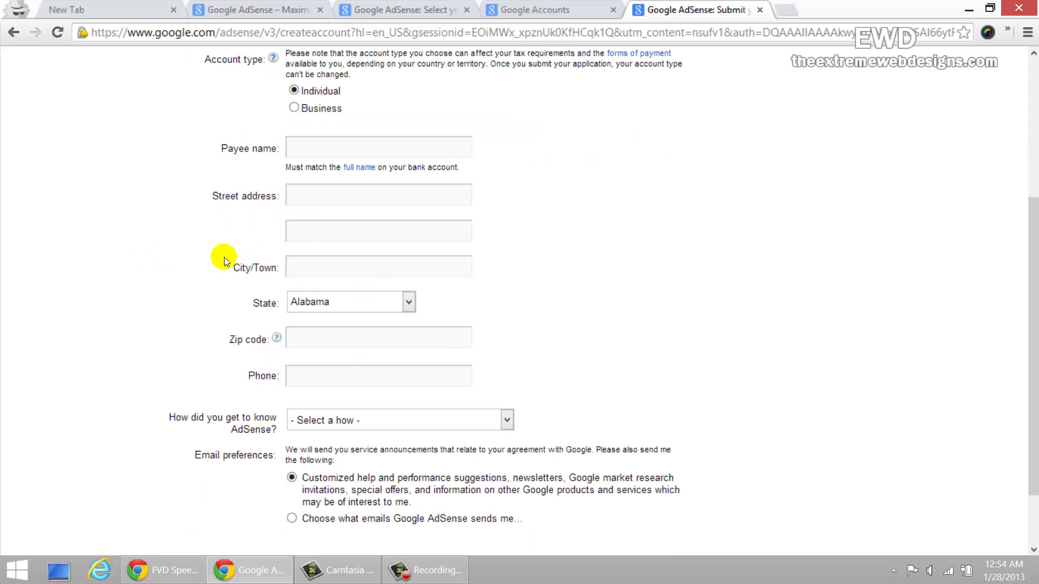
pyautogui.scroll(-1, 200, 269)
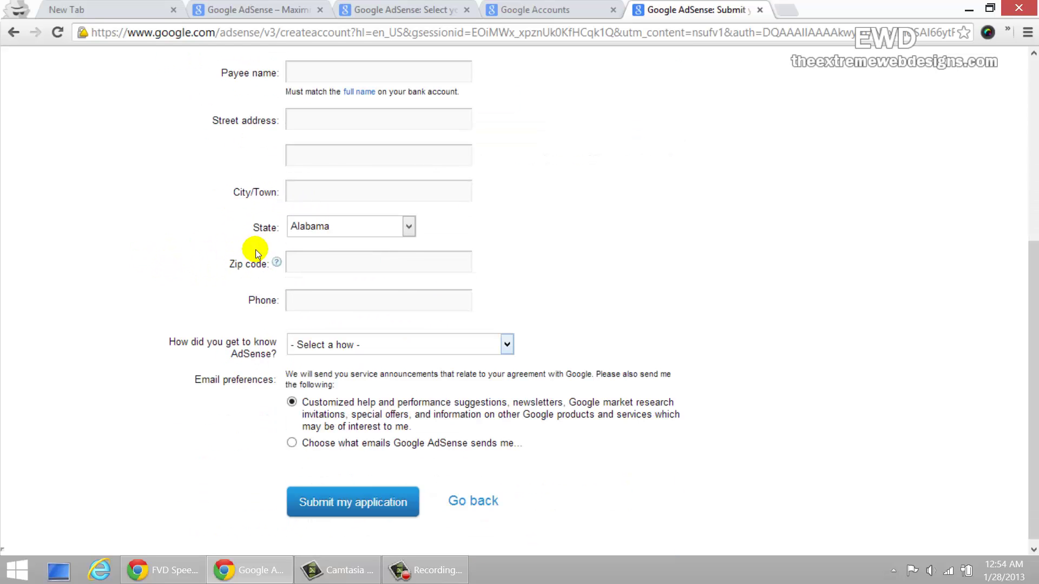
pyautogui.hotkey('alt', 'Down')
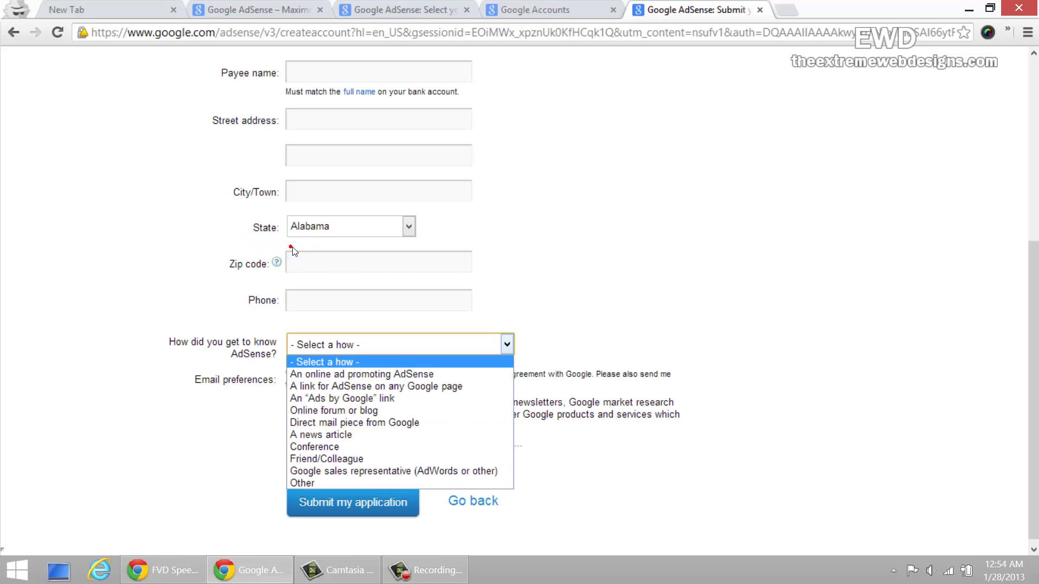
pyautogui.click(99, 248)
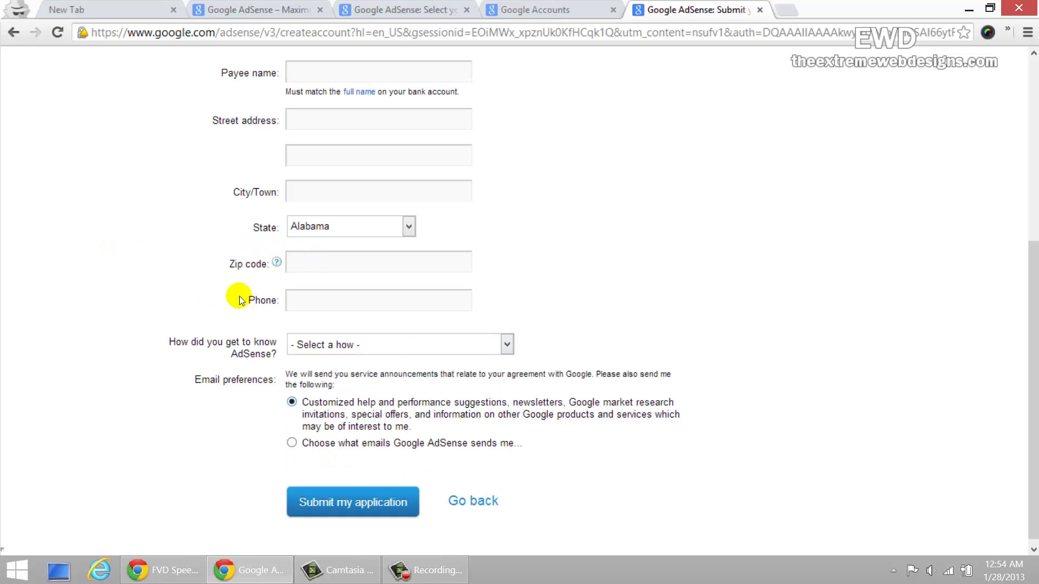